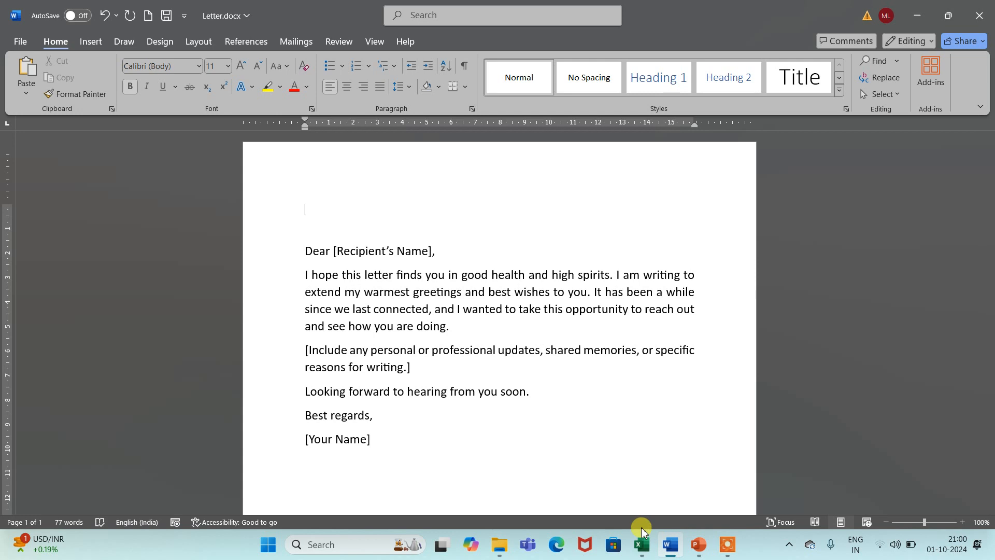
Switch to Excel to review the recipient table in DataBase.xlsx, and return to the letter in Word
{"action": "left_click", "coordinate": [642, 544]}
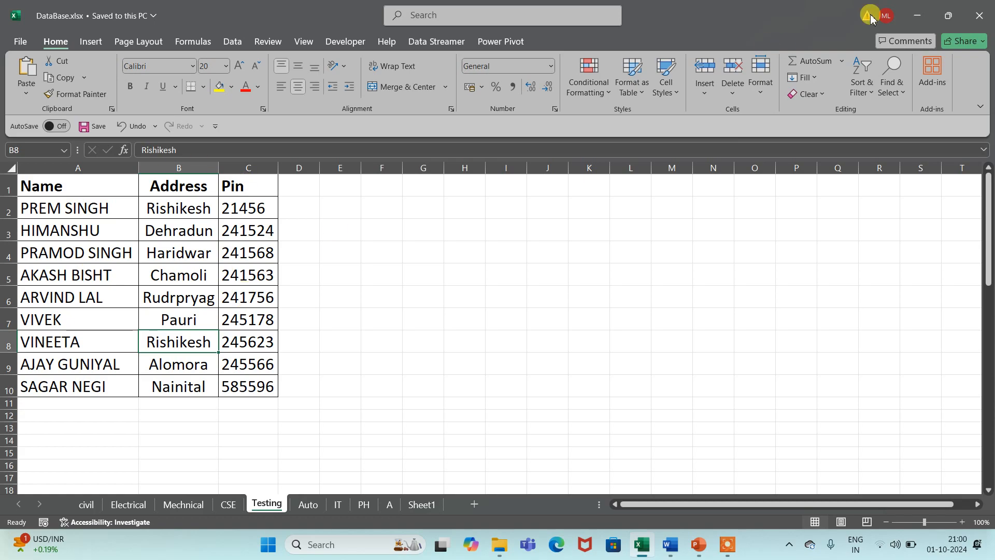
{"action": "left_click", "coordinate": [917, 15]}
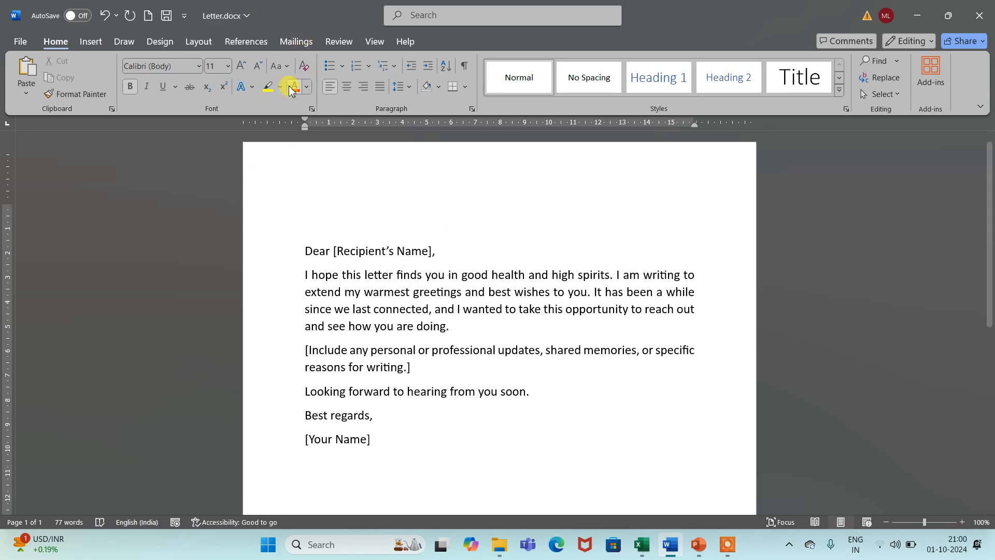
Use DataBase.xlsx from the Testing folder inside 2024 as the existing recipient list for the mail merge
{"action": "left_click", "coordinate": [297, 41]}
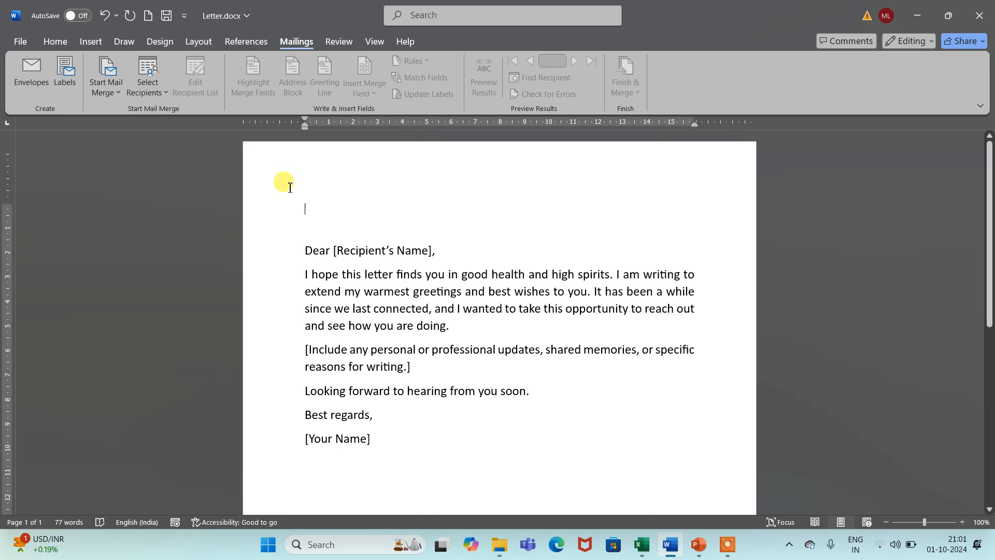
{"action": "left_click", "coordinate": [161, 95]}
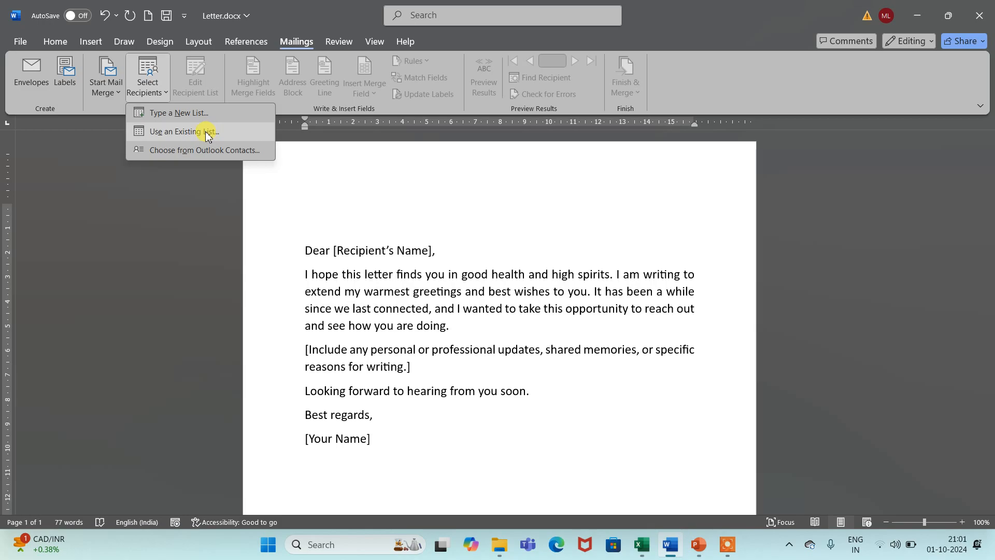
{"action": "left_click", "coordinate": [207, 133]}
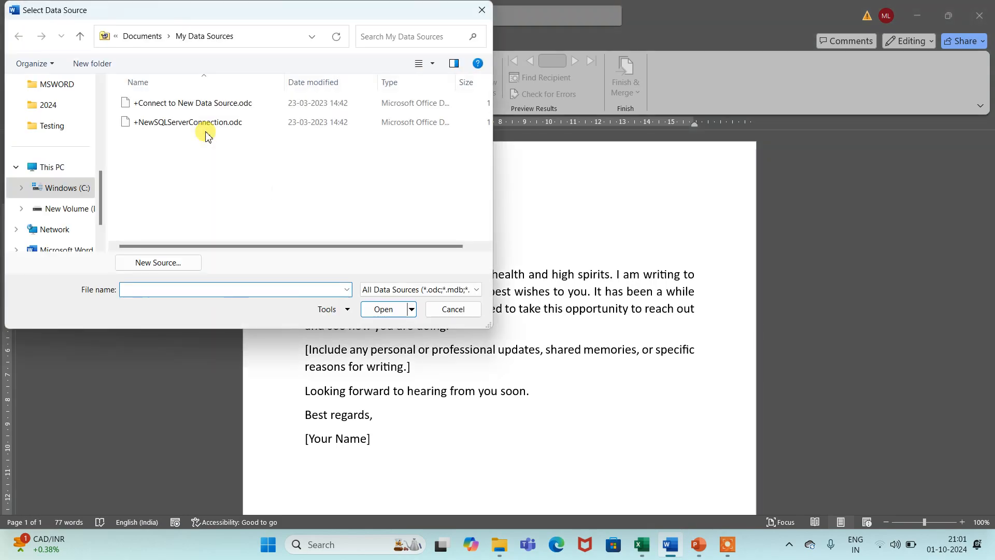
{"action": "scroll", "coordinate": [104, 127], "scroll_direction": "up", "scroll_amount": 2}
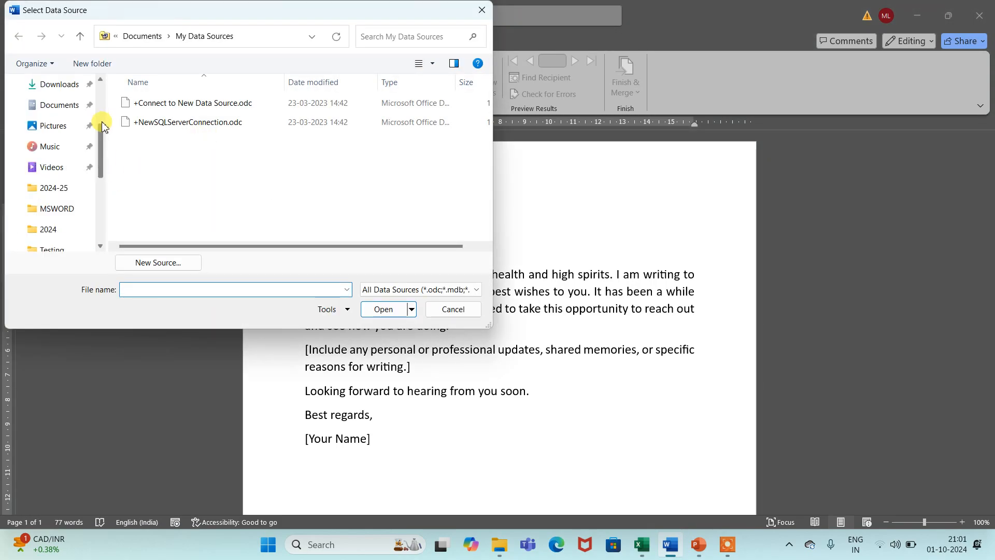
{"action": "left_click", "coordinate": [52, 234]}
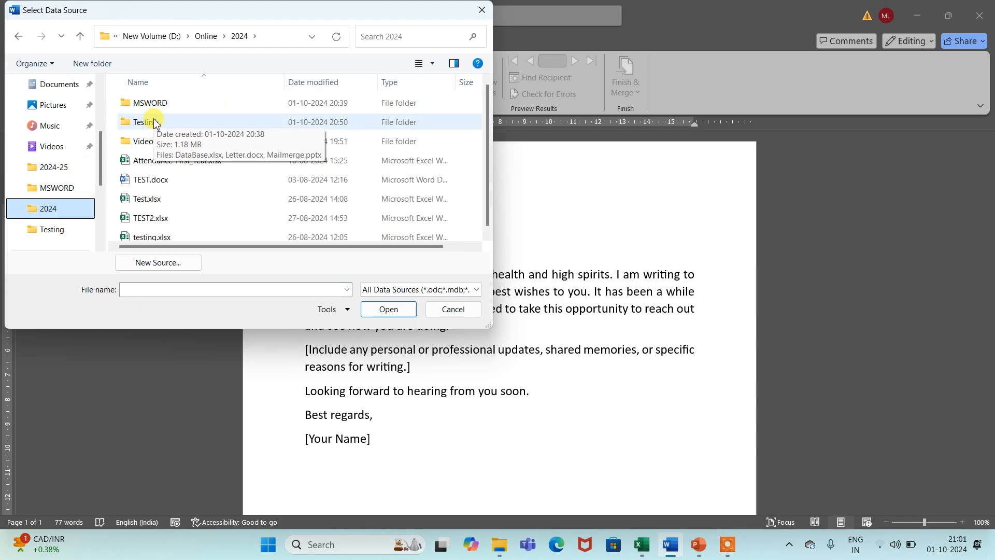
{"action": "double_click", "coordinate": [154, 122]}
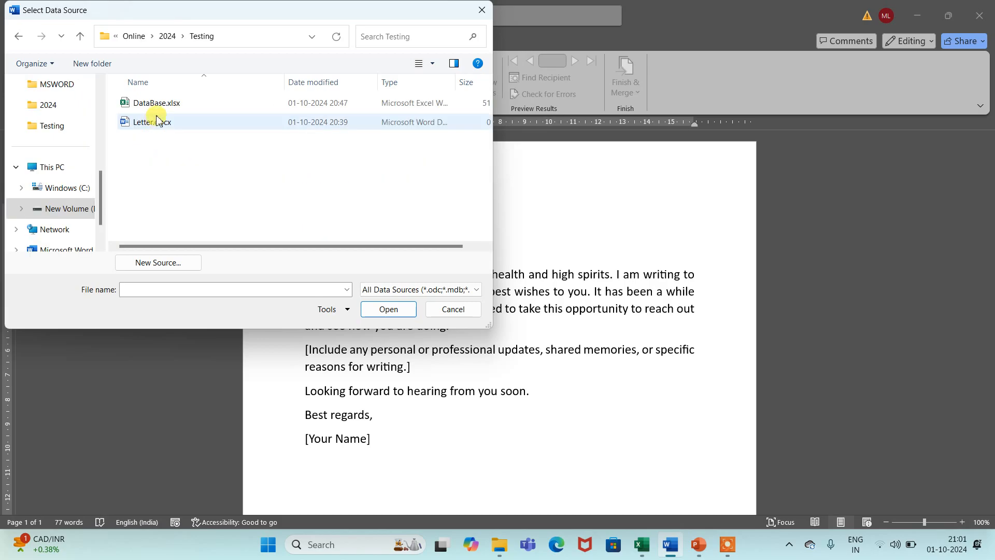
{"action": "left_click", "coordinate": [165, 106]}
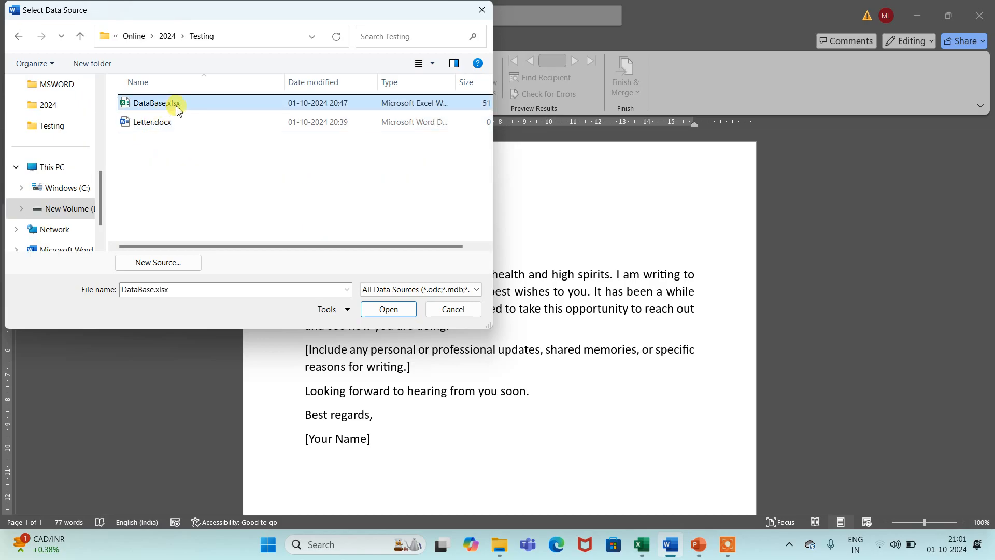
{"action": "left_click", "coordinate": [369, 309]}
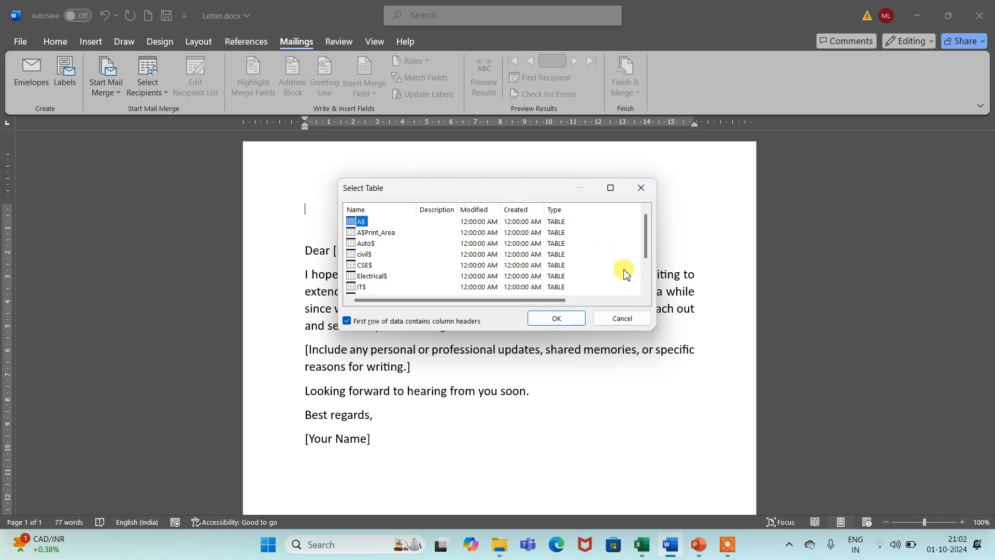
Choose the Testing$ table as the recipient data after checking the sheet name in Excel, keeping the first row as column headers
{"action": "left_click", "coordinate": [647, 279]}
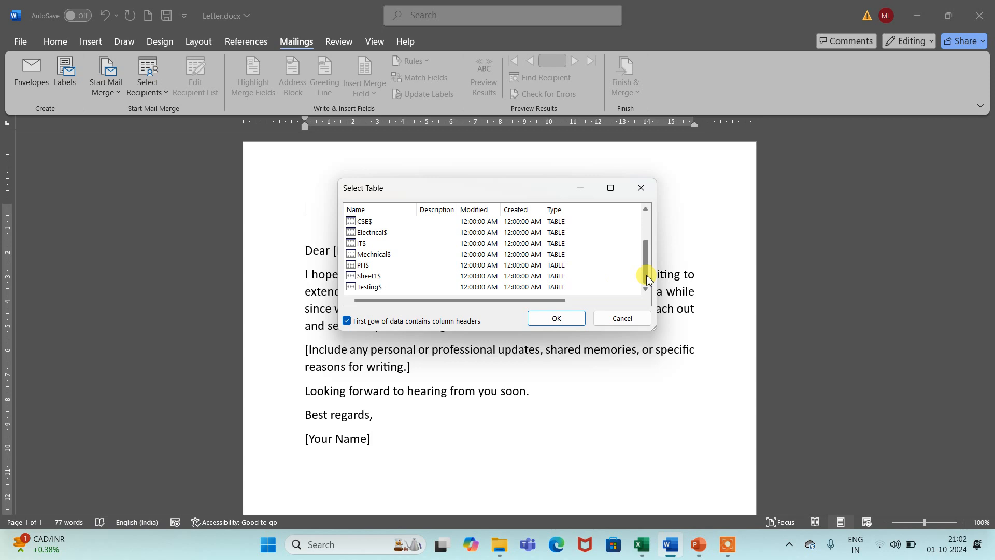
{"action": "left_click", "coordinate": [369, 287]}
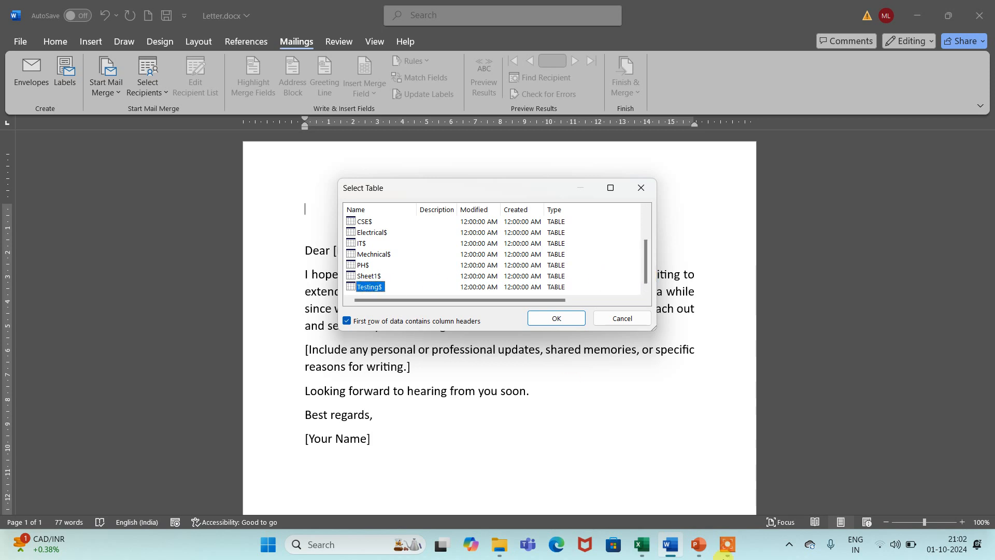
{"action": "left_click", "coordinate": [641, 544]}
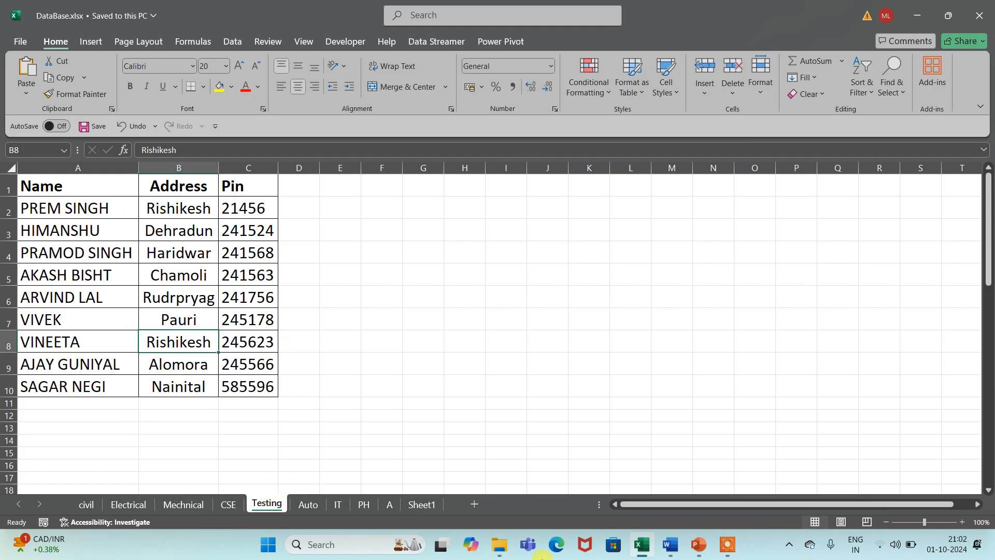
{"action": "left_click", "coordinate": [670, 545]}
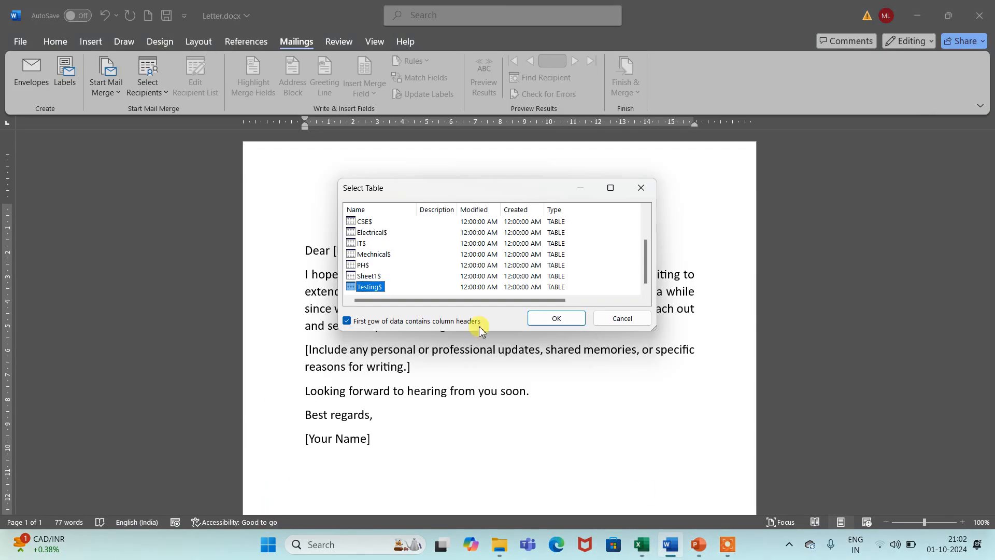
{"action": "left_click", "coordinate": [564, 324]}
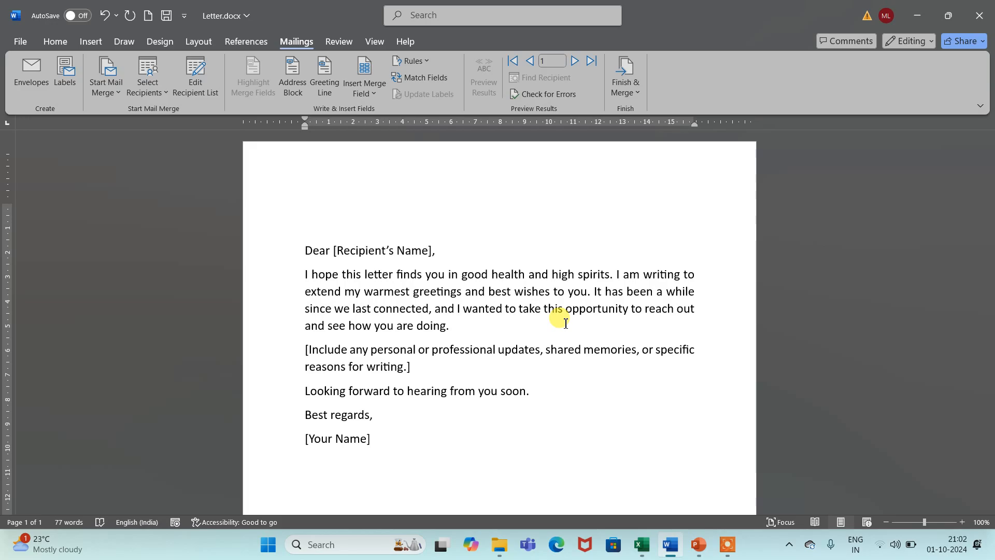
Insert the Name, Address and Pin merge fields on separate lines above the salutation
{"action": "left_click", "coordinate": [363, 96]}
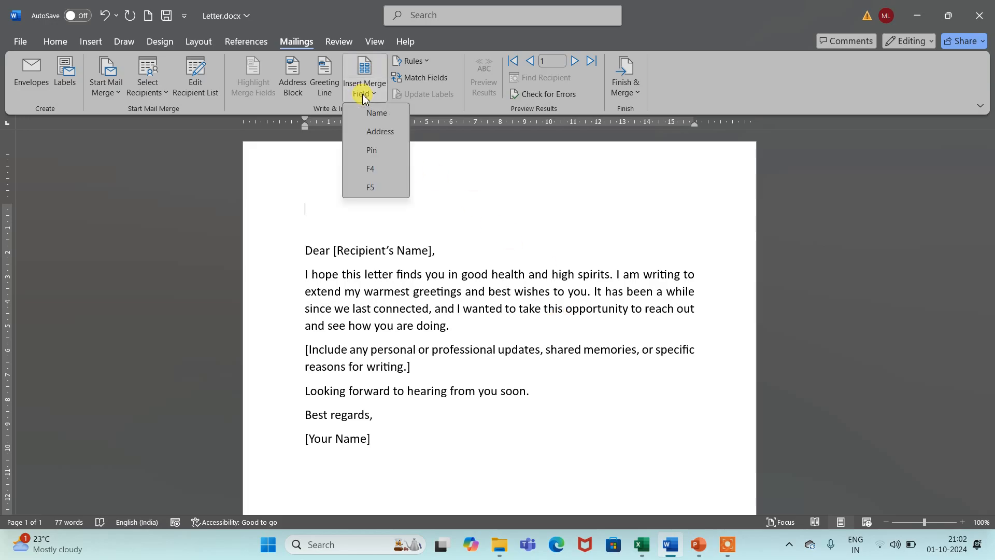
{"action": "left_click", "coordinate": [383, 114]}
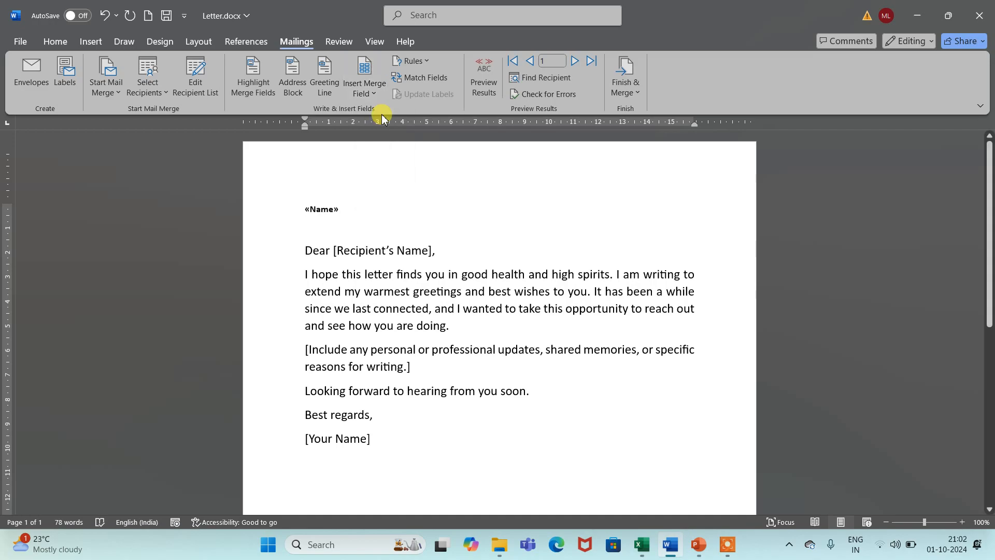
{"action": "key", "text": "Return"}
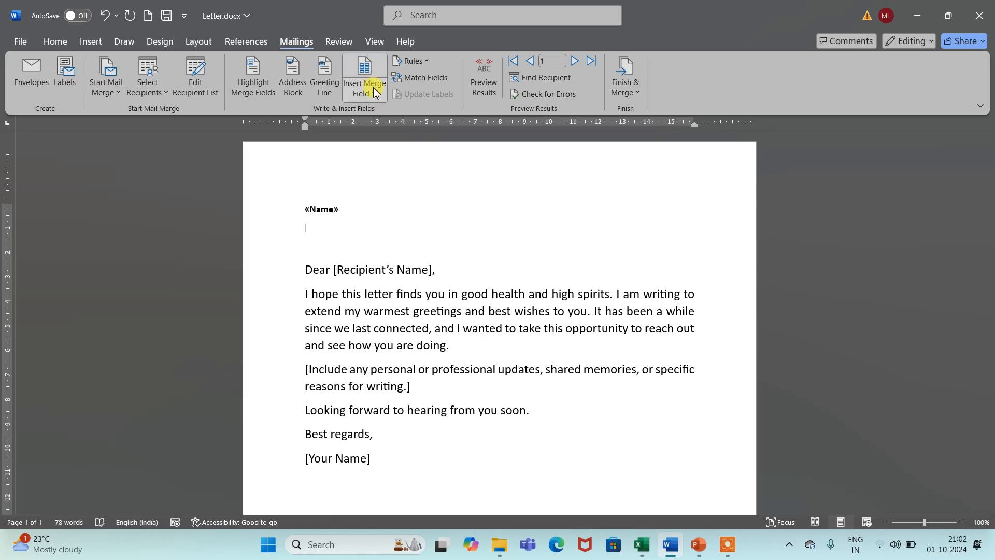
{"action": "left_click", "coordinate": [374, 92]}
{"action": "left_click", "coordinate": [391, 130]}
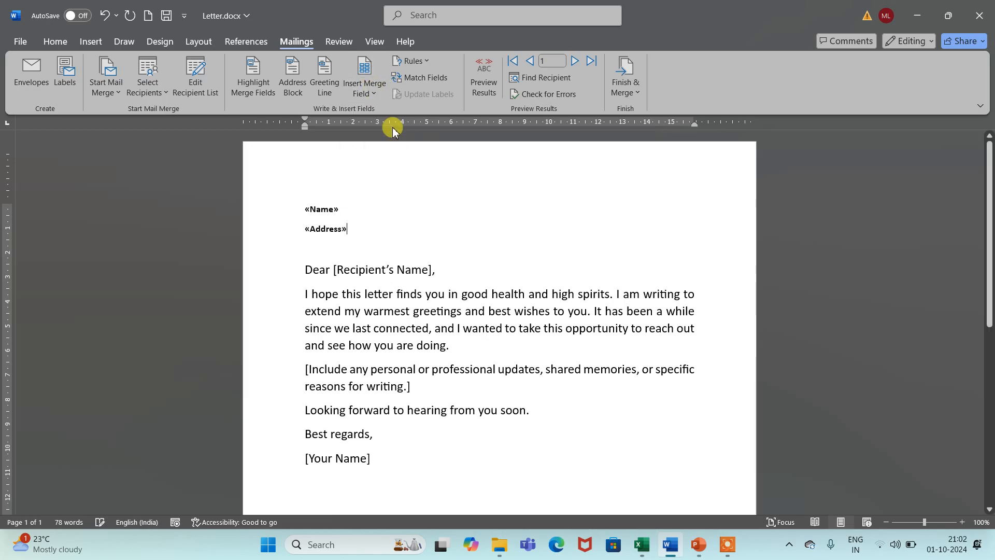
{"action": "key", "text": "Return"}
{"action": "left_click", "coordinate": [363, 95]}
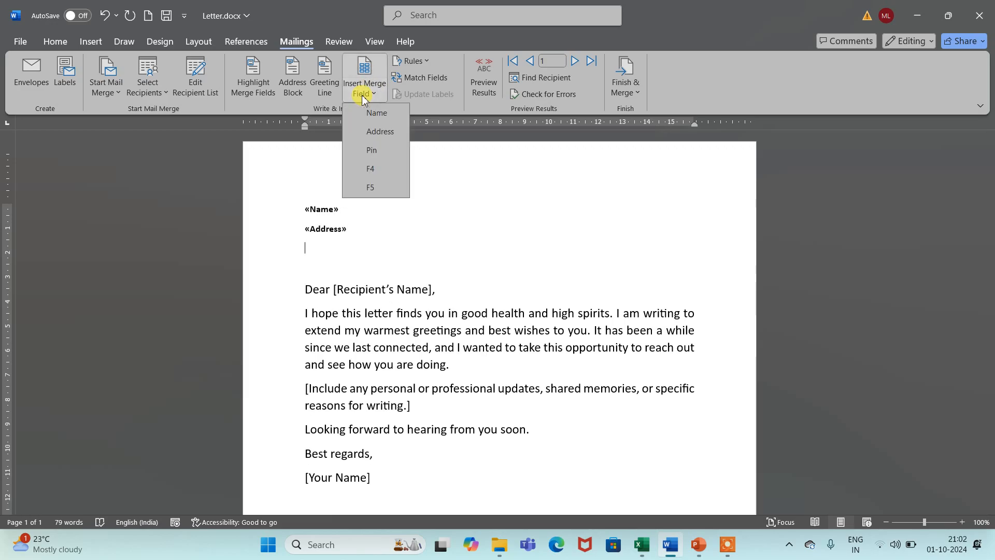
{"action": "left_click", "coordinate": [373, 150]}
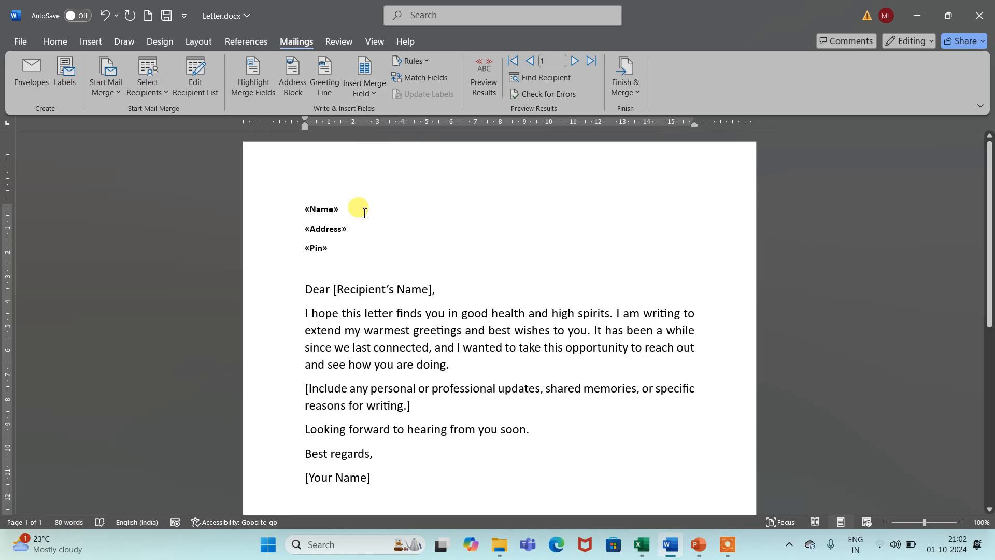
Replace the text "Recipient's Name" inside the salutation's brackets with the Name merge field
{"action": "left_click", "coordinate": [429, 289]}
{"action": "key", "text": "shift+Left"}
{"action": "key", "text": "shift+Left"}
{"action": "key", "text": "shift+Left"}
{"action": "key", "text": "shift+Left"}
{"action": "key", "text": "shift+Left"}
{"action": "key", "text": "shift+Left"}
{"action": "key", "text": "shift+Left"}
{"action": "key", "text": "shift+Left"}
{"action": "key", "text": "shift+Left"}
{"action": "key", "text": "shift+Left"}
{"action": "key", "text": "shift+Left"}
{"action": "key", "text": "shift+Left"}
{"action": "key", "text": "shift+Left"}
{"action": "key", "text": "shift+Left"}
{"action": "key", "text": "shift+Left"}
{"action": "key", "text": "shift+Left"}
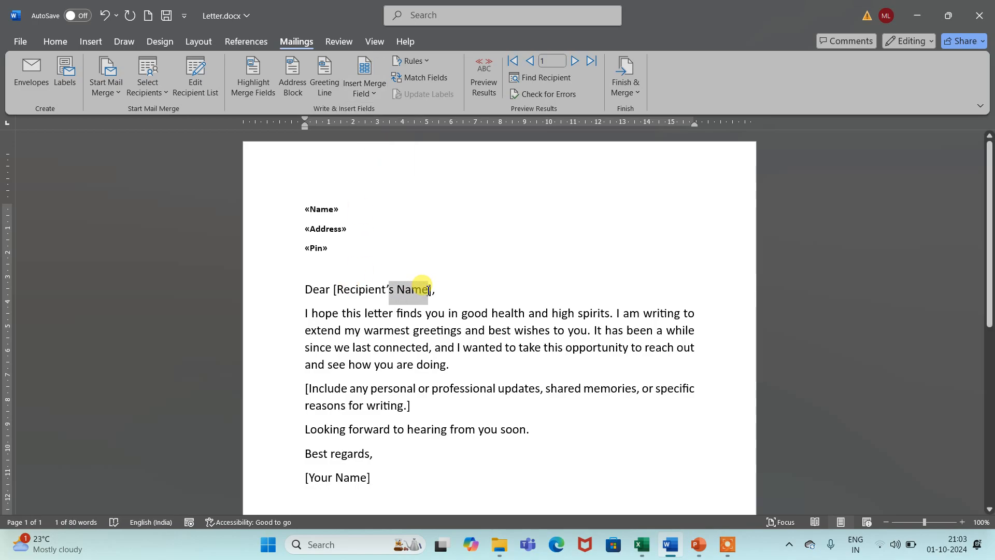
{"action": "key", "text": "shift+Left"}
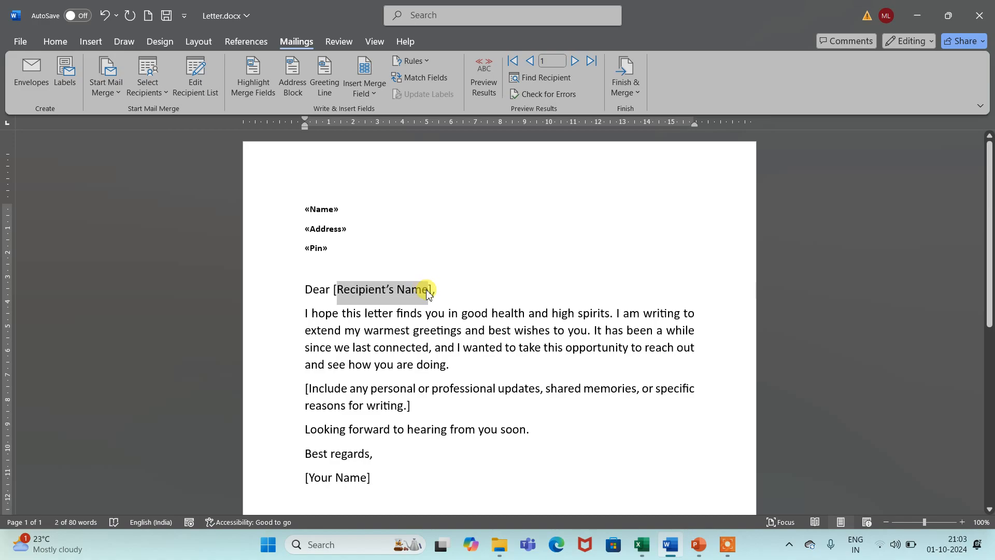
{"action": "left_click", "coordinate": [370, 99]}
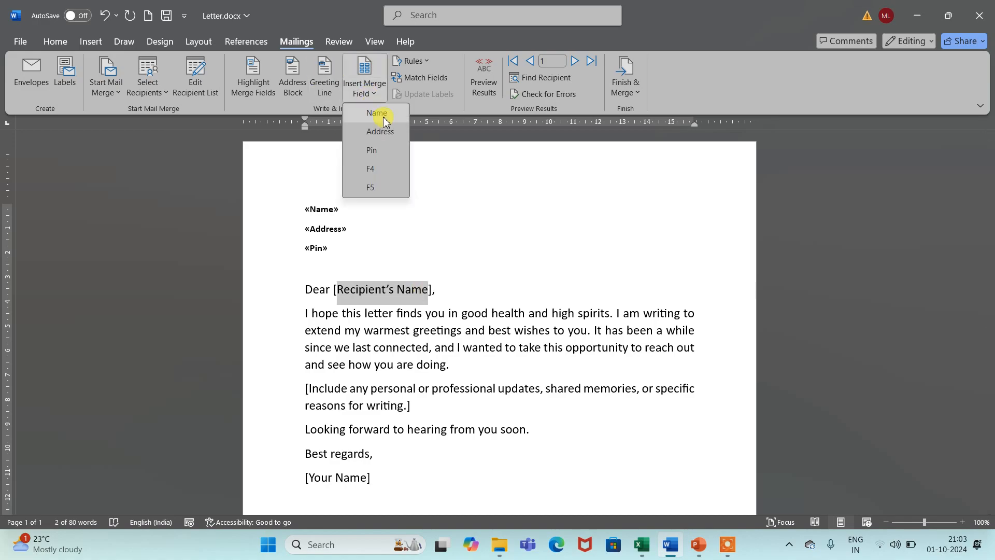
{"action": "left_click", "coordinate": [380, 118]}
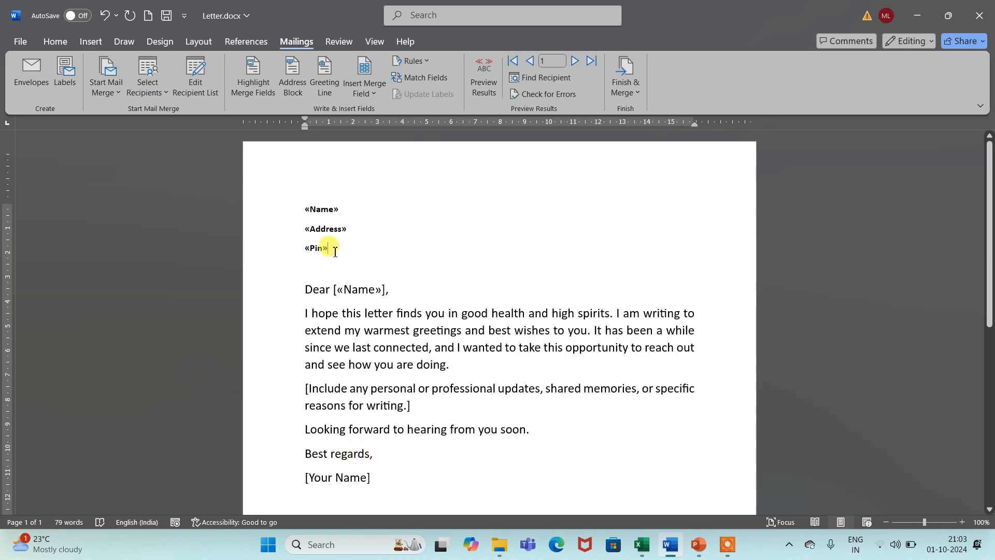
Increase the font size of the Name, Address and Pin fields above the salutation to 14
{"action": "left_click_drag", "start_coordinate": [332, 250], "coordinate": [306, 216]}
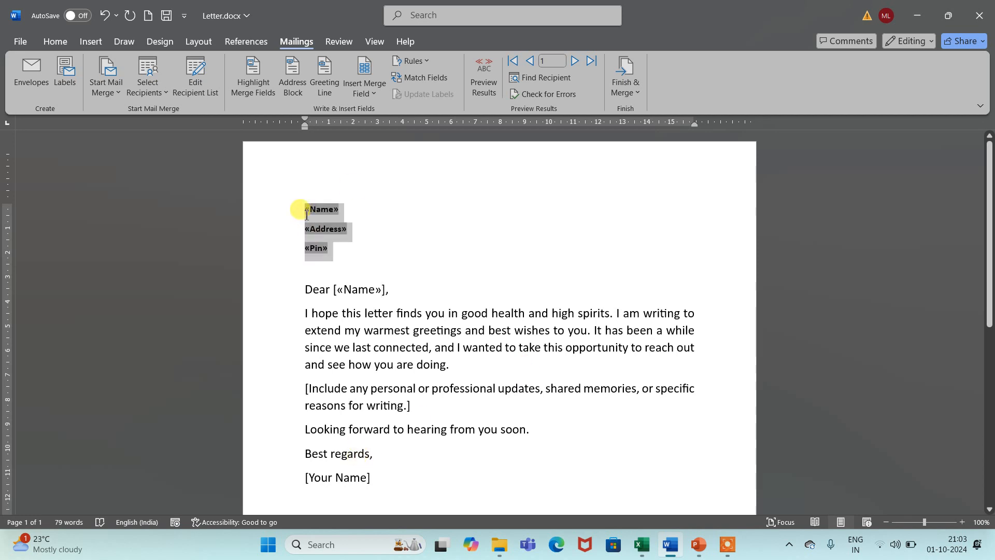
{"action": "left_click", "coordinate": [48, 45]}
{"action": "left_click", "coordinate": [241, 69]}
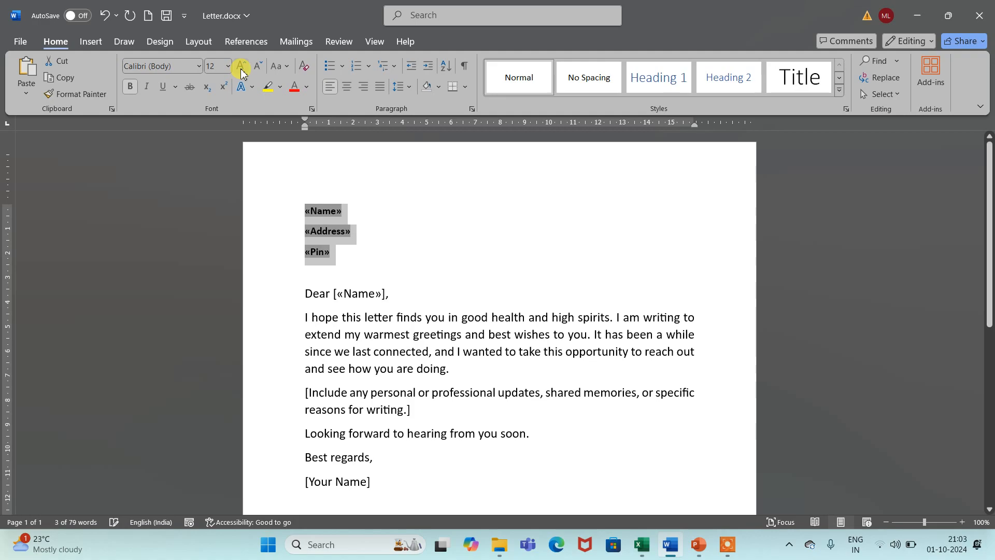
{"action": "left_click", "coordinate": [241, 69]}
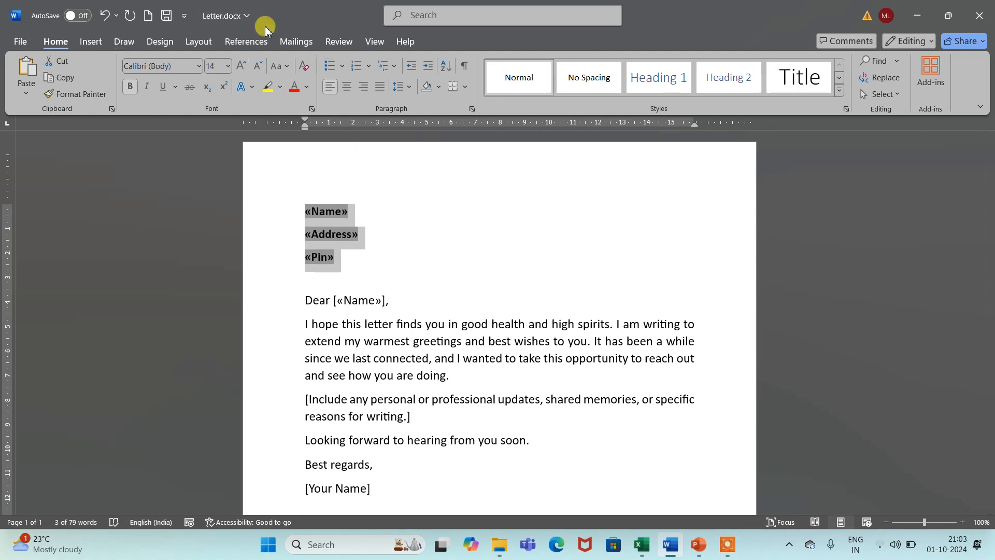
Preview the merged letter, compare the first record with the Excel sheet, and advance through the recipients to record 4
{"action": "left_click", "coordinate": [289, 46]}
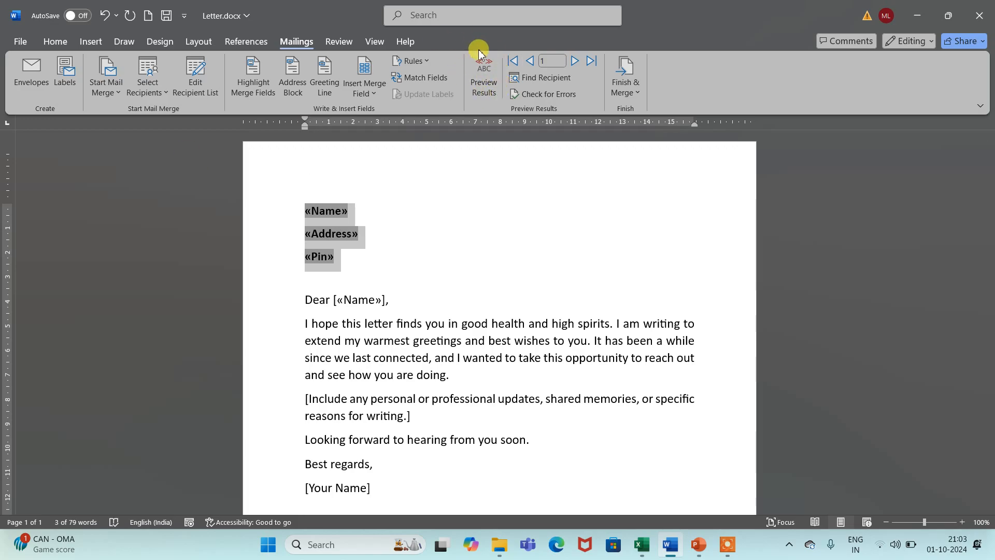
{"action": "left_click", "coordinate": [485, 86]}
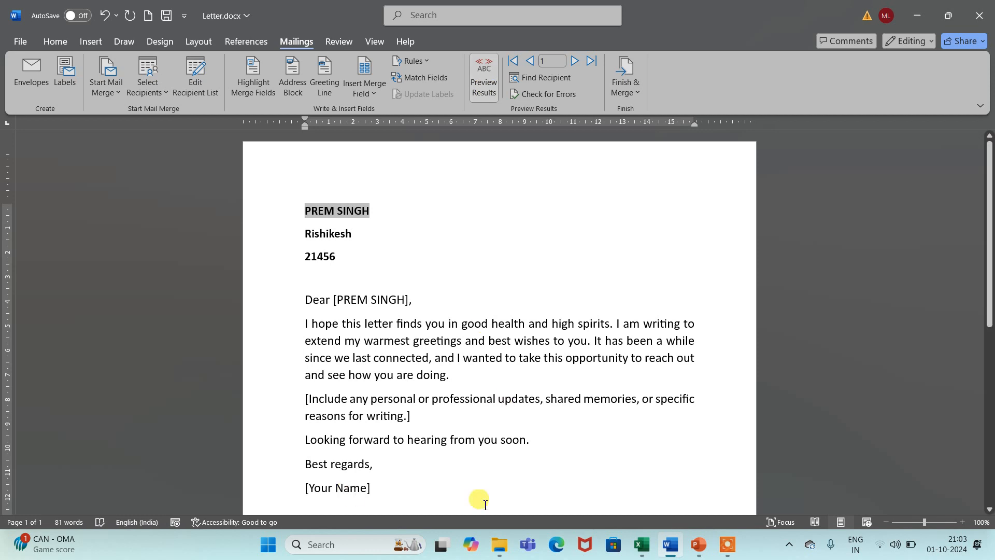
{"action": "left_click", "coordinate": [641, 548]}
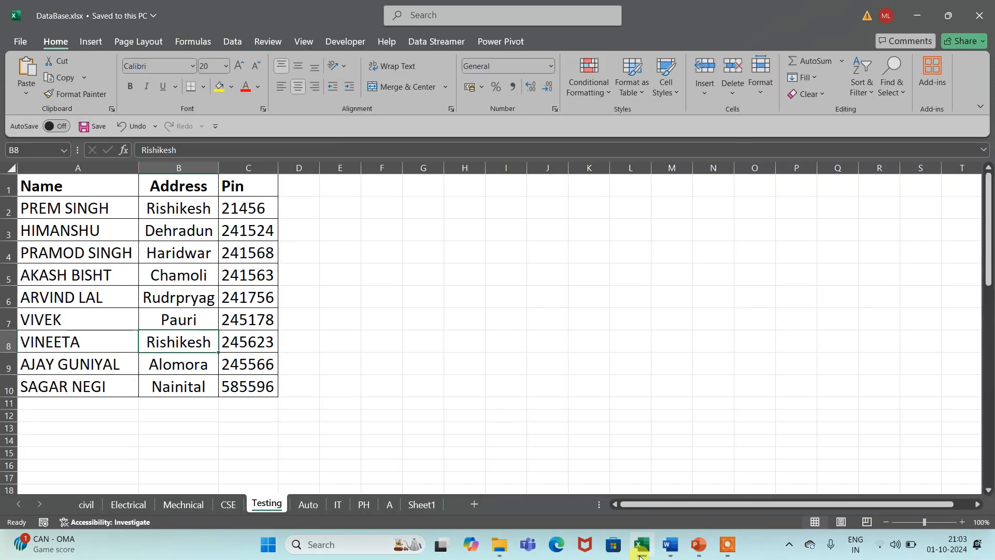
{"action": "left_click", "coordinate": [641, 549]}
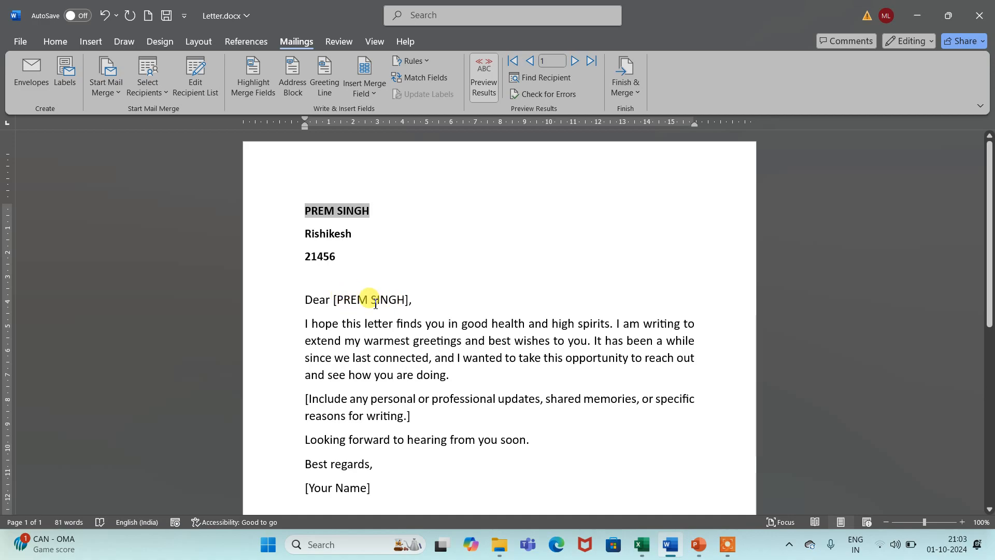
{"action": "left_click", "coordinate": [575, 62]}
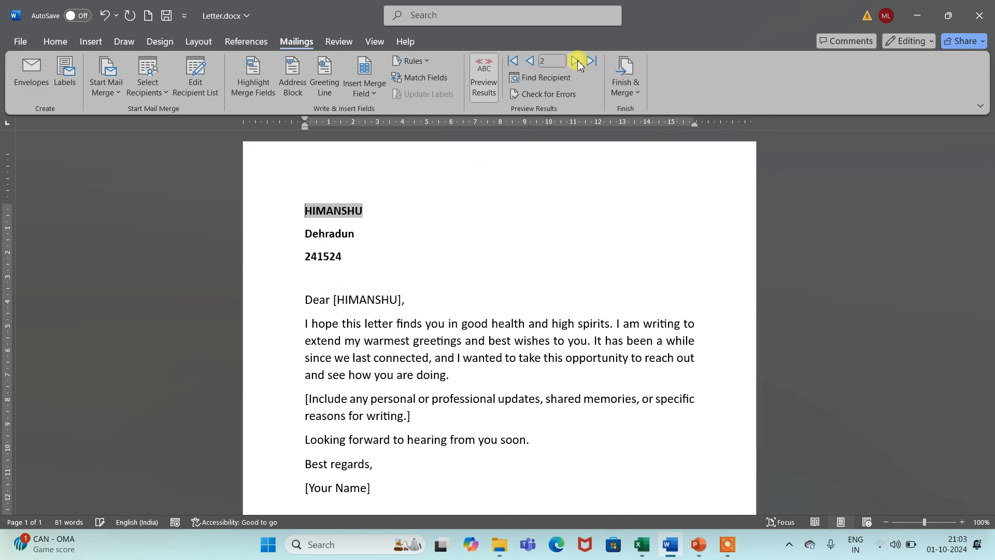
{"action": "left_click", "coordinate": [576, 61]}
{"action": "left_click", "coordinate": [576, 62]}
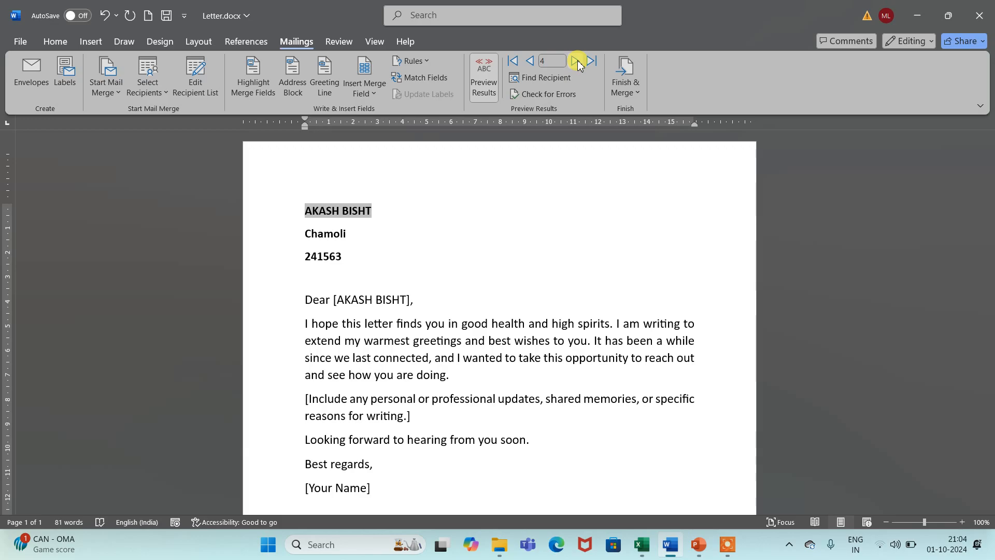
Finish the merge by creating a new document of individual letters for all records, and look through the merged letters
{"action": "left_click", "coordinate": [638, 96]}
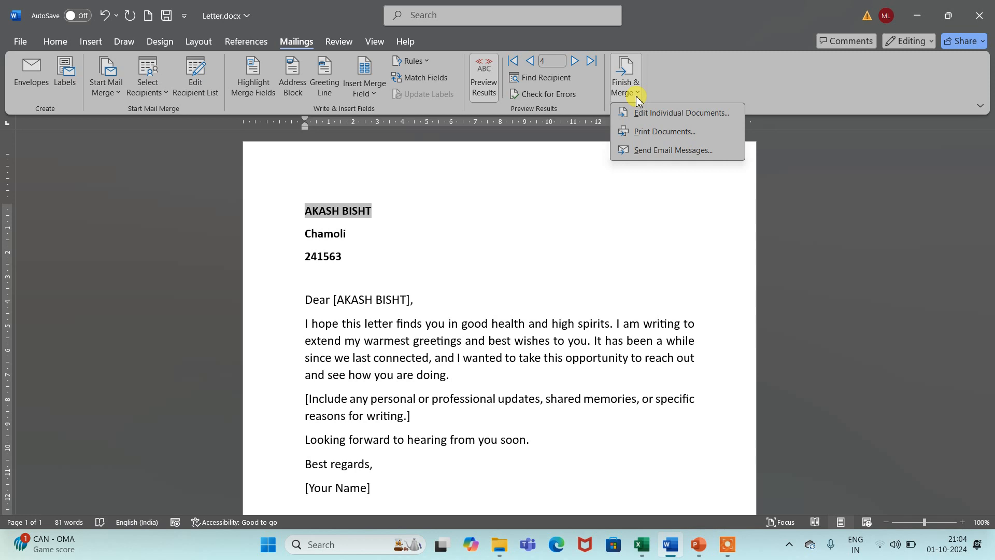
{"action": "left_click", "coordinate": [457, 202]}
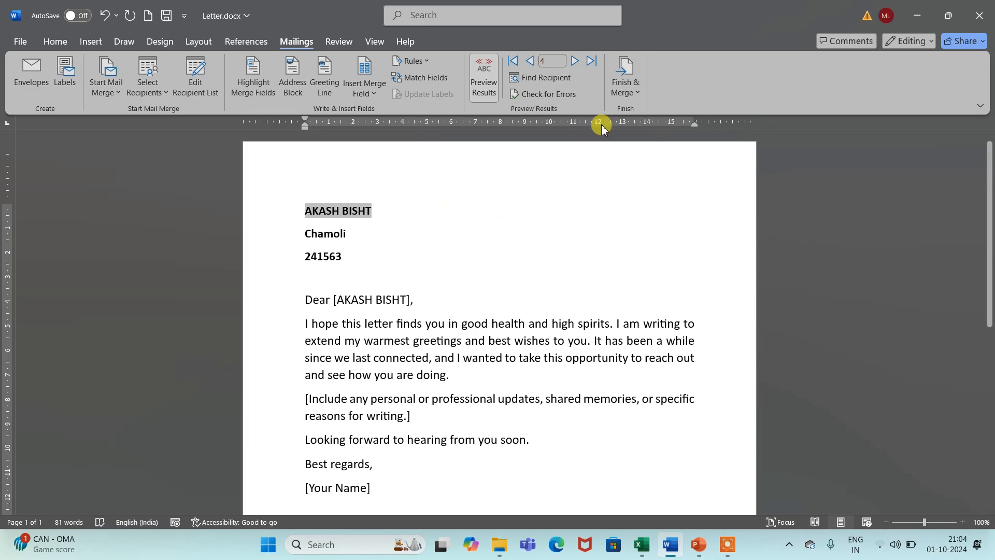
{"action": "left_click", "coordinate": [630, 98]}
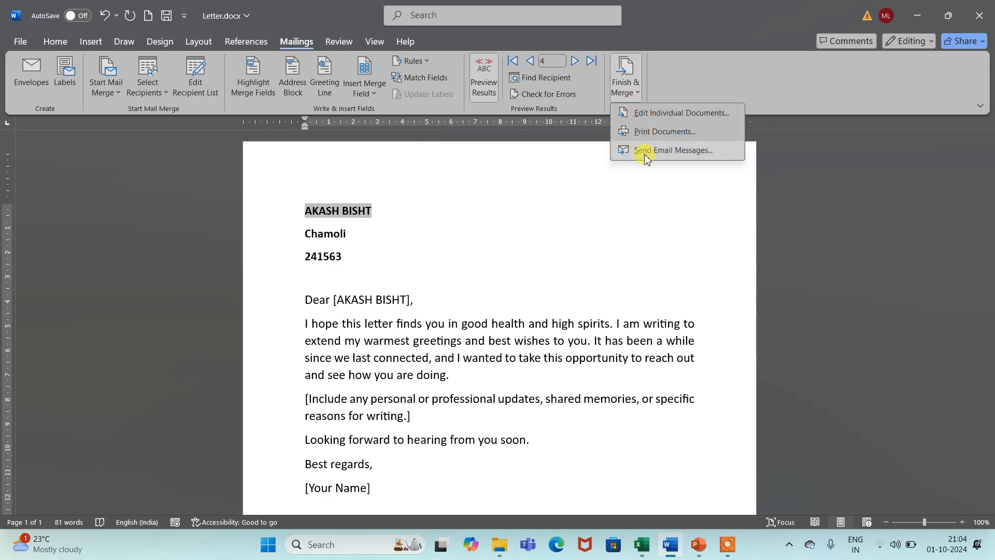
{"action": "left_click", "coordinate": [651, 117]}
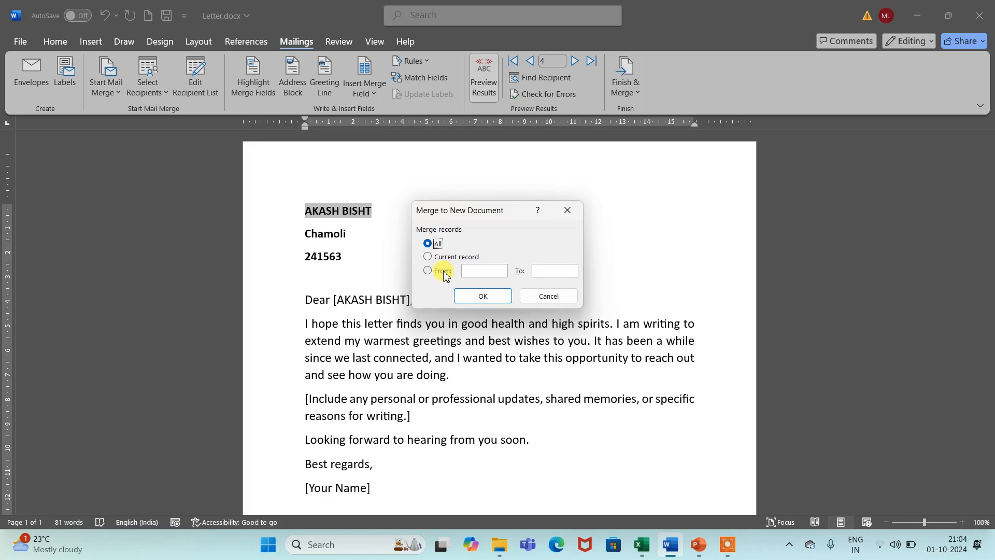
{"action": "left_click", "coordinate": [488, 300]}
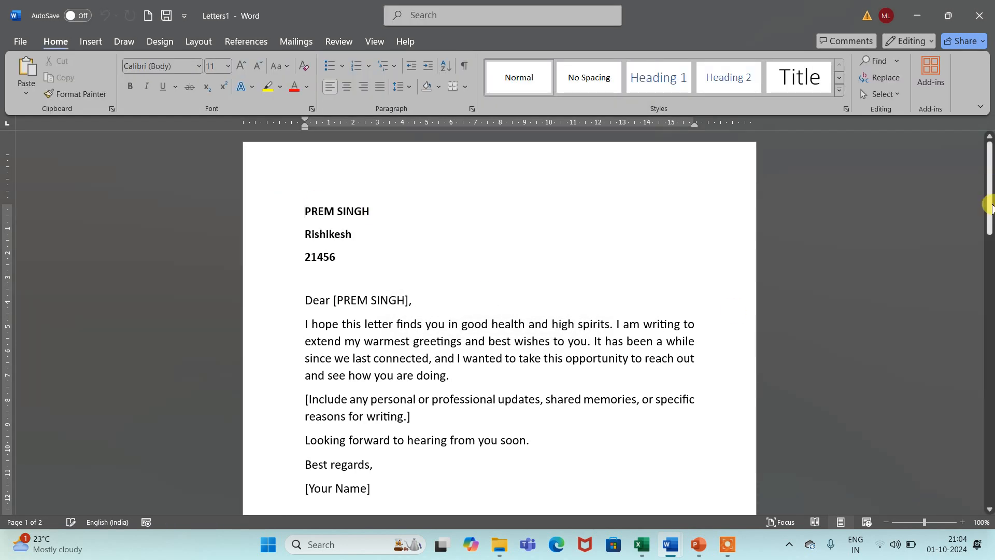
{"action": "mouse_move", "coordinate": [987, 205]}
{"action": "left_mouse_down"}
{"action": "mouse_move", "coordinate": [989, 405]}
{"action": "mouse_move", "coordinate": [974, 453]}
{"action": "mouse_move", "coordinate": [975, 483]}
{"action": "mouse_move", "coordinate": [984, 454]}
{"action": "mouse_move", "coordinate": [988, 542]}
{"action": "mouse_move", "coordinate": [984, 167]}
{"action": "mouse_move", "coordinate": [979, 228]}
{"action": "mouse_move", "coordinate": [984, 217]}
{"action": "left_mouse_up"}
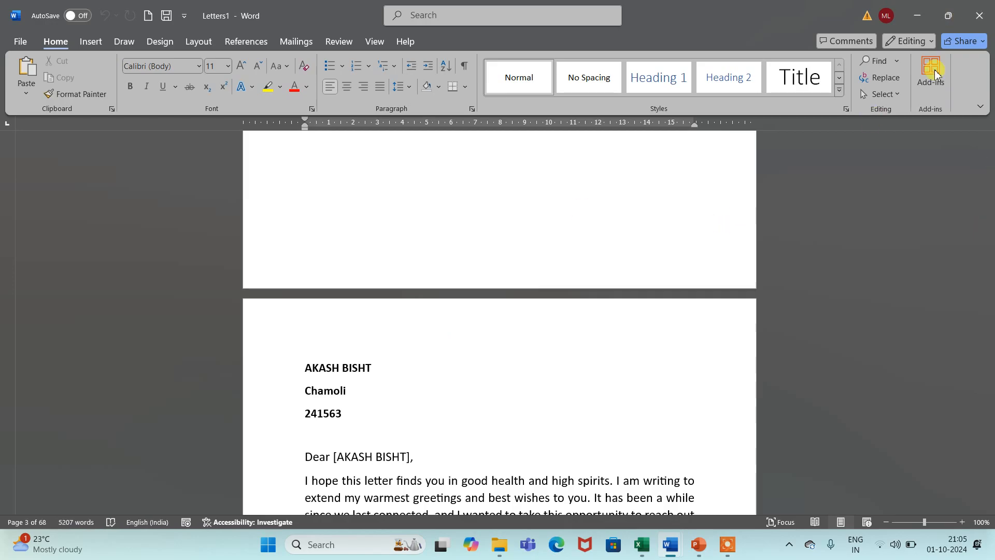
Close the merged letters document without saving it and return to the main letter
{"action": "left_click", "coordinate": [987, 27]}
{"action": "left_click", "coordinate": [540, 341]}
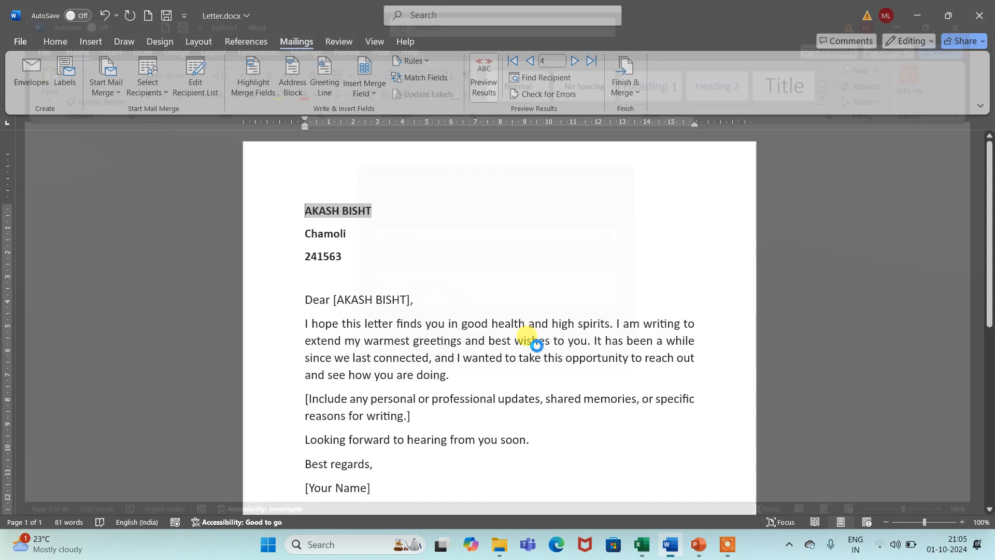
Examine the record options for merging the letters to the printer, including the From/To range, and leave without printing
{"action": "left_click", "coordinate": [636, 94]}
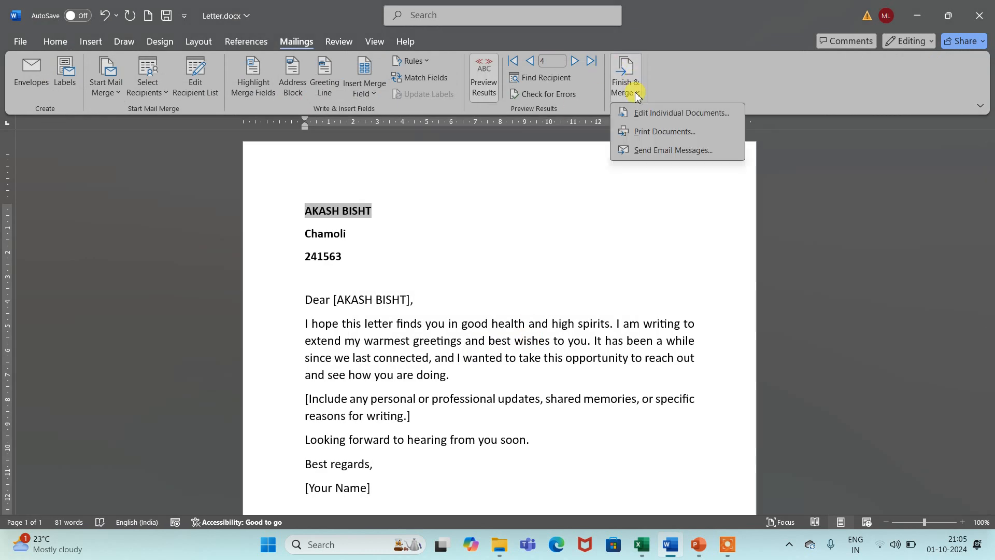
{"action": "left_click", "coordinate": [655, 132]}
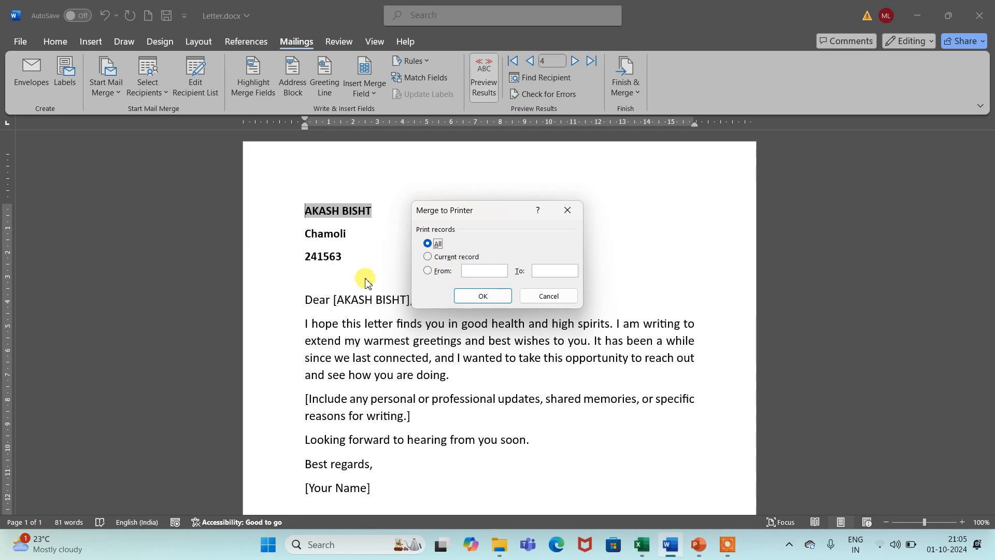
{"action": "left_click", "coordinate": [439, 273]}
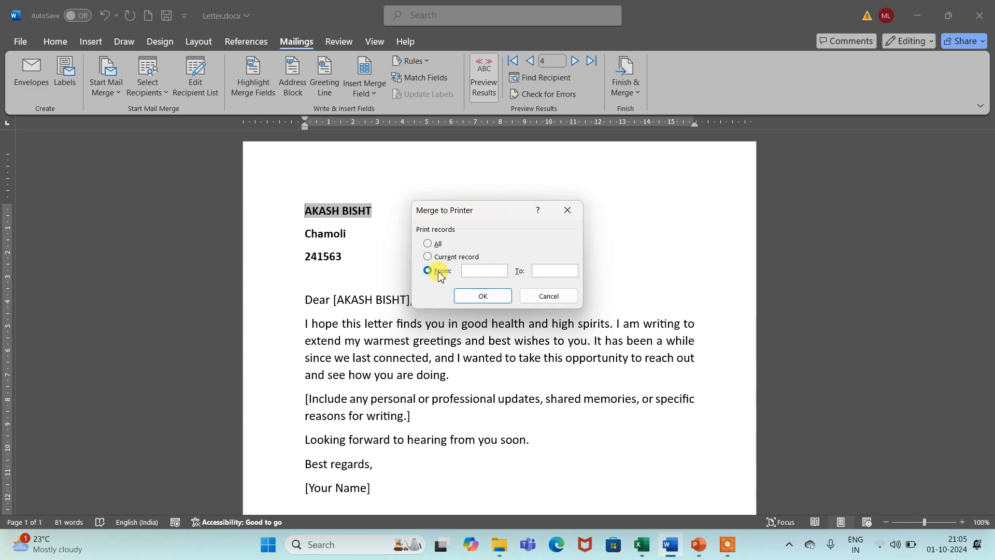
{"action": "left_click", "coordinate": [550, 296]}
Examine the record options and the available recipient fields for merging the letters to e-mail, and leave without sending
{"action": "left_click", "coordinate": [626, 87]}
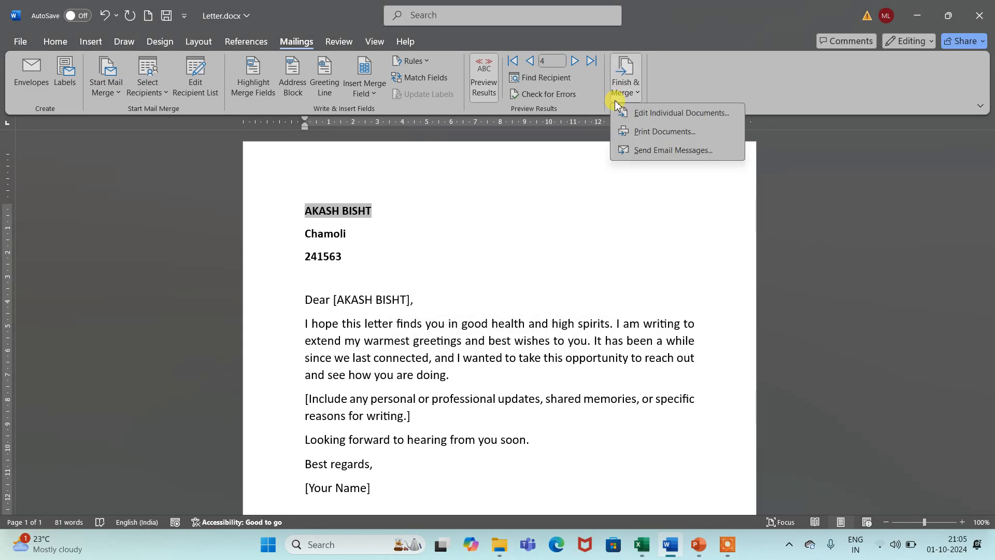
{"action": "left_click", "coordinate": [656, 151]}
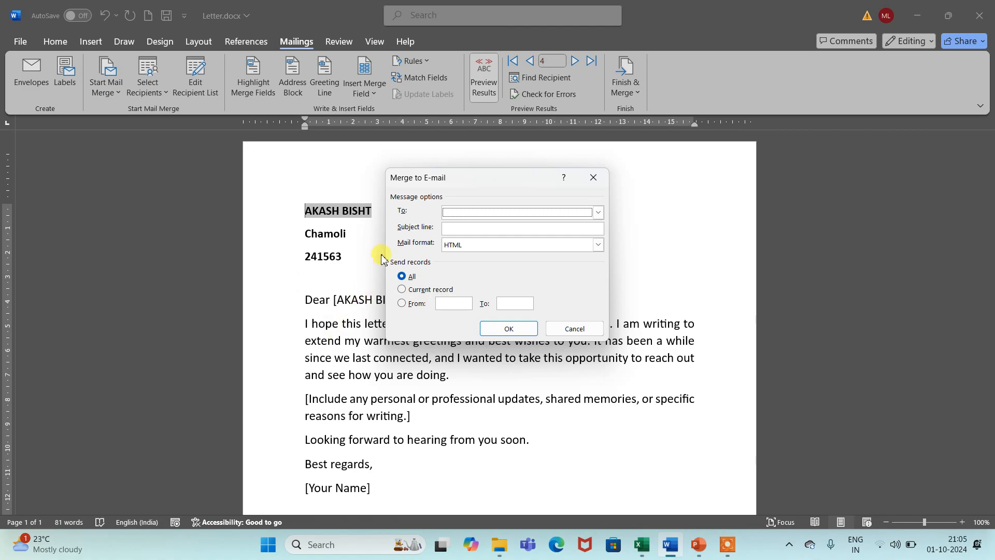
{"action": "left_click", "coordinate": [414, 288]}
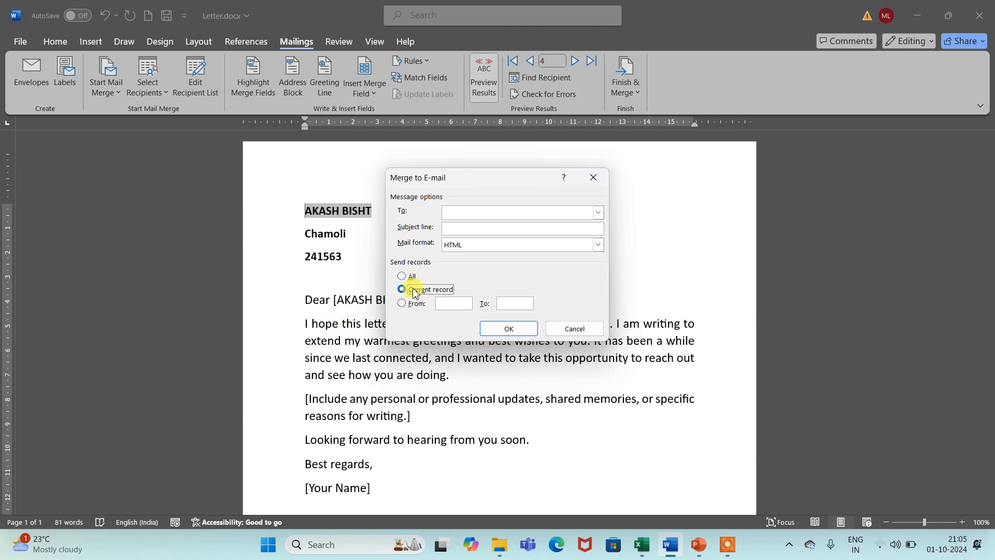
{"action": "left_click", "coordinate": [412, 304]}
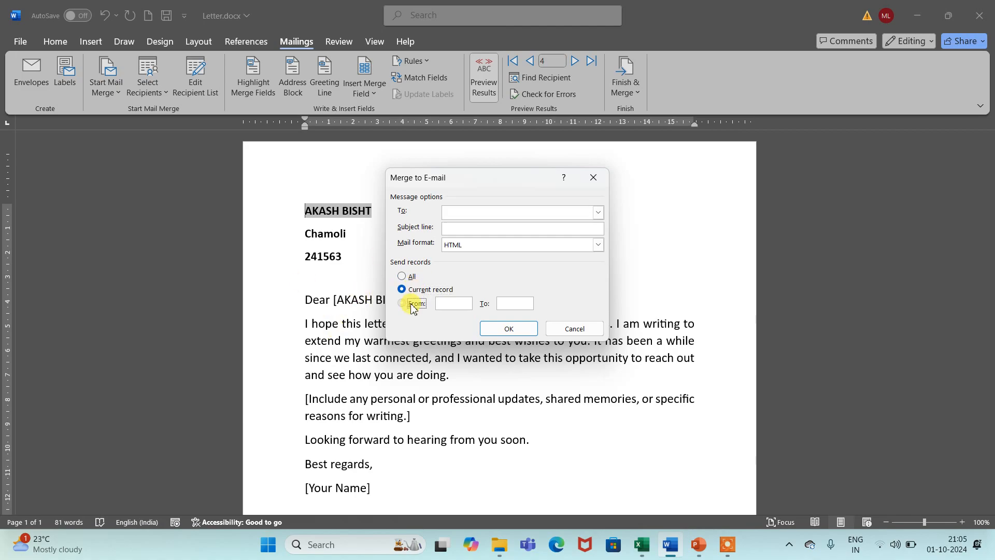
{"action": "left_click", "coordinate": [542, 216]}
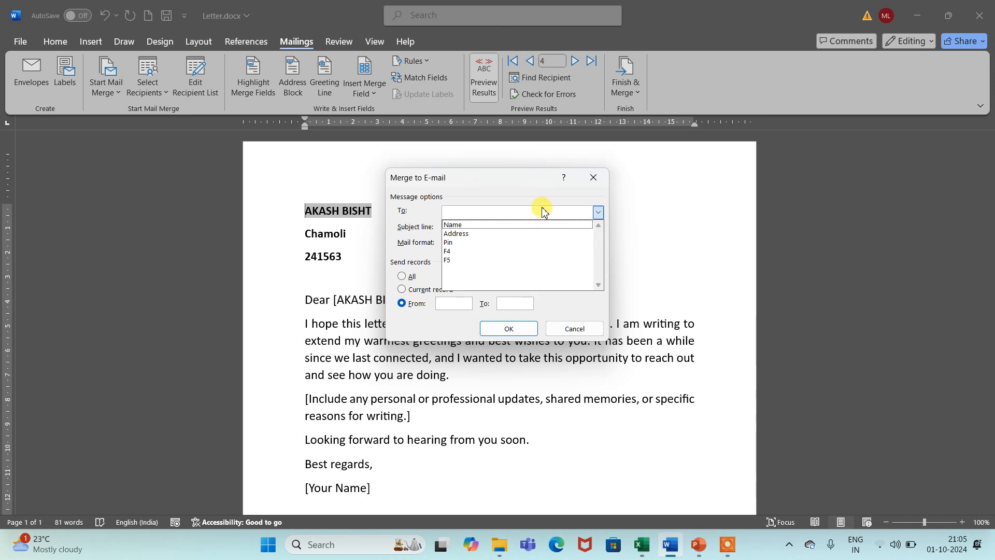
{"action": "left_click", "coordinate": [574, 328]}
{"action": "left_click", "coordinate": [576, 328]}
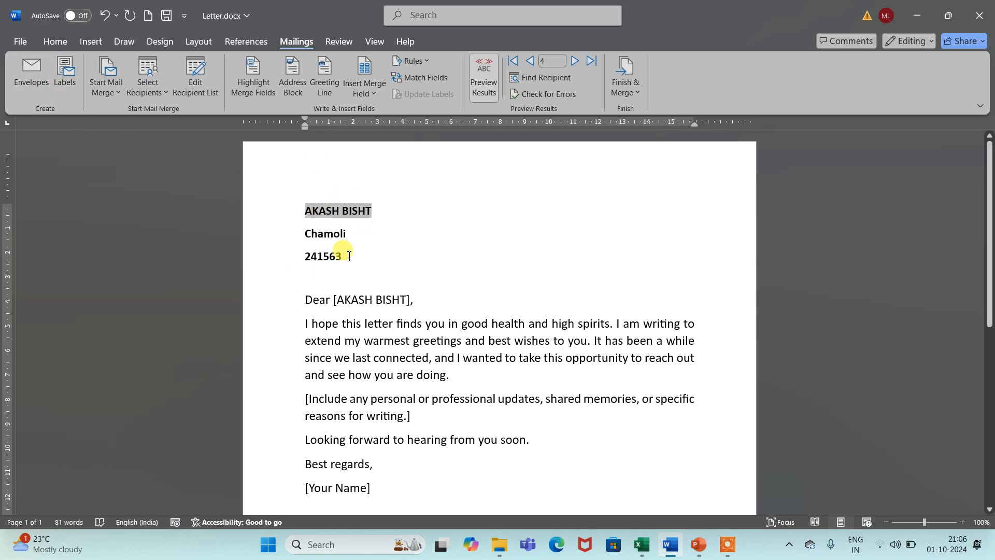
Turn off the results preview to show the merge field placeholders in the letter
{"action": "left_click", "coordinate": [484, 83]}
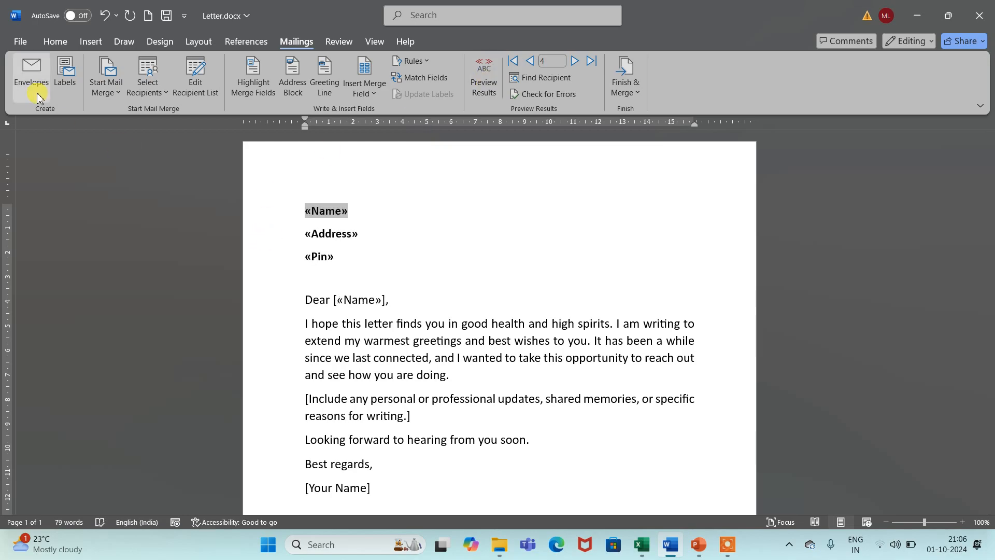